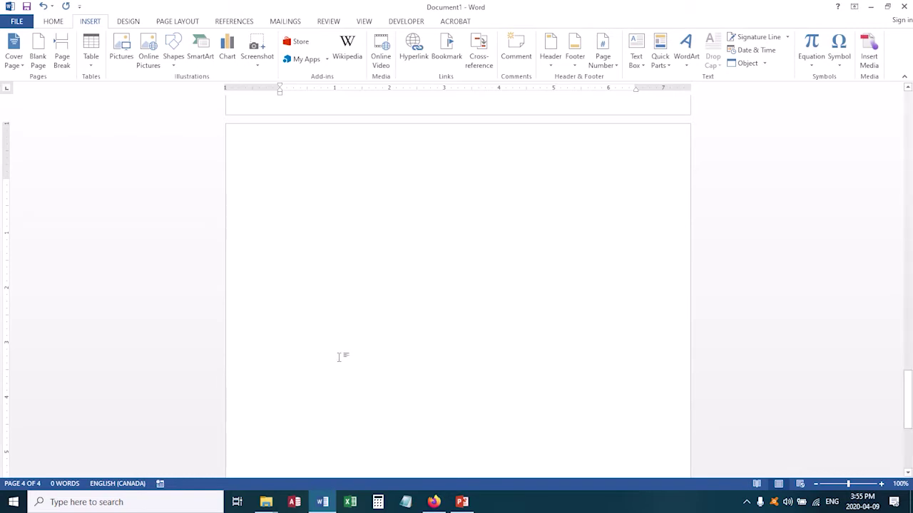
- Drag image[3].jpg from the photos folder onto the blank fourth page
{"action": "mouse_move", "coordinate": [265, 502]}
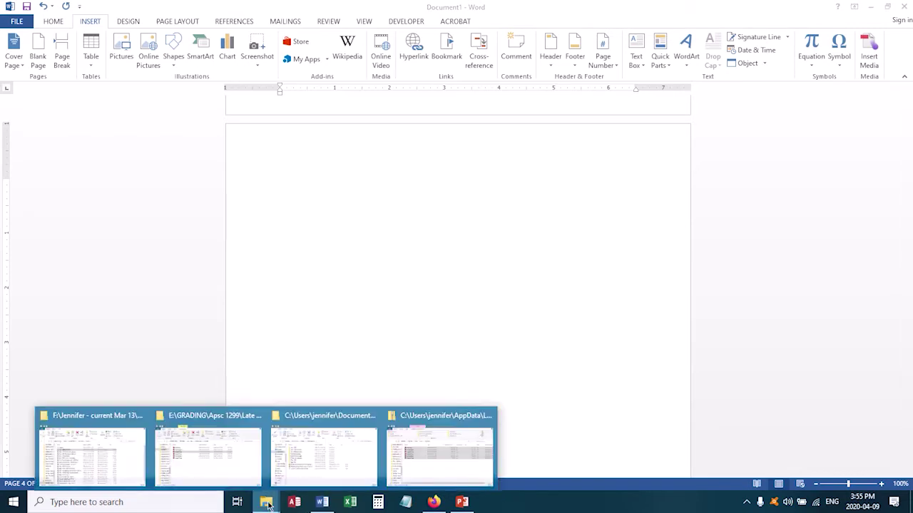
{"action": "left_click", "coordinate": [226, 471]}
{"action": "left_click", "coordinate": [136, 168]}
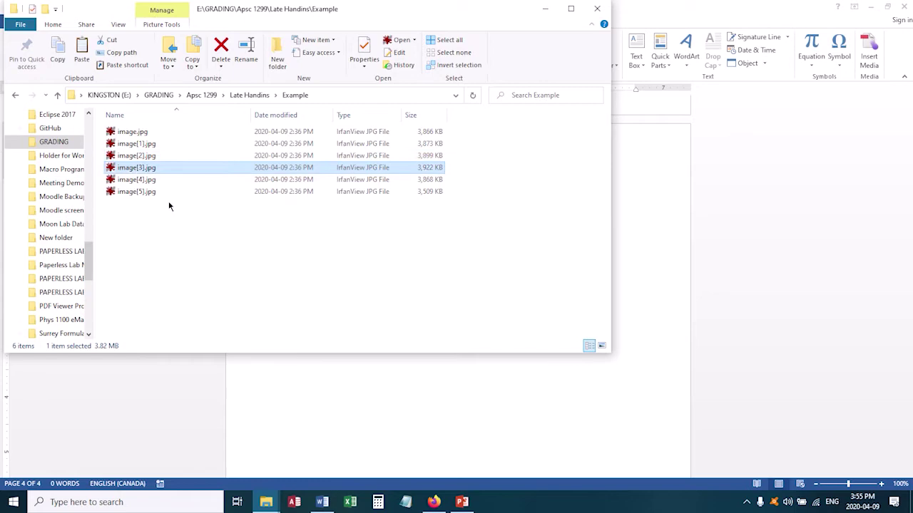
{"action": "left_click_drag", "start_coordinate": [219, 188], "coordinate": [469, 407]}
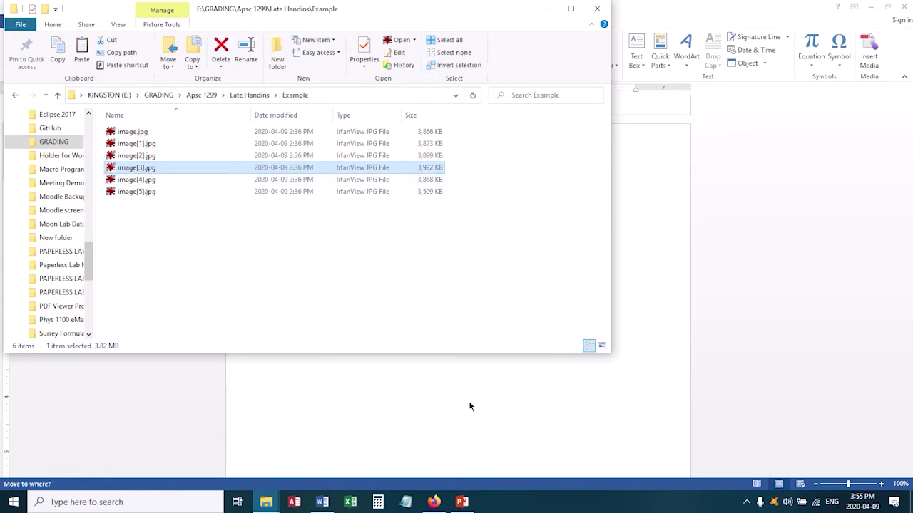
{"action": "left_click_drag", "start_coordinate": [545, 421], "coordinate": [546, 421]}
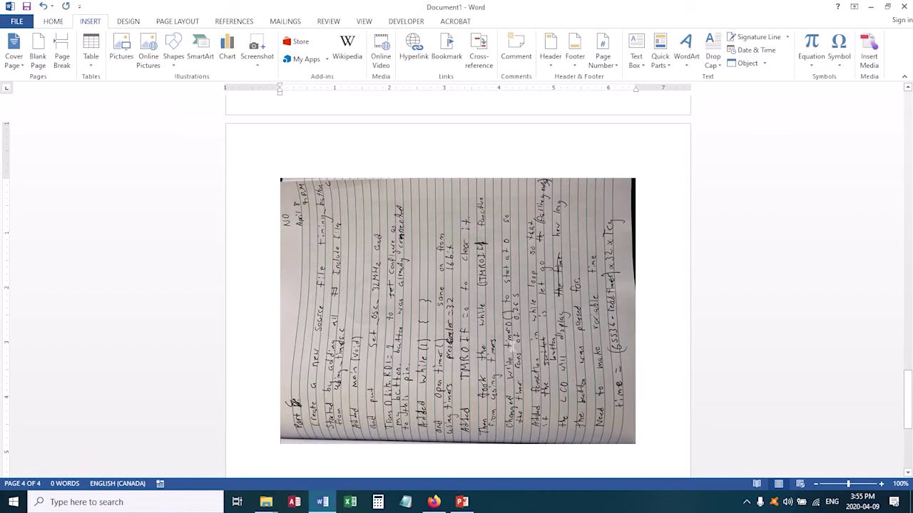
- Rotate the photo right 90° upright and enlarge it to about 6.46 by 8.62 inches
{"action": "left_click", "coordinate": [486, 320]}
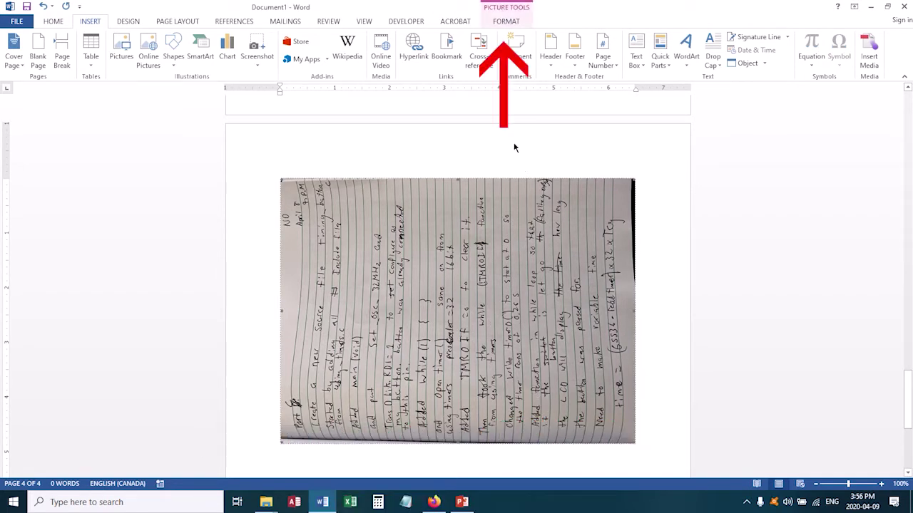
{"action": "left_click", "coordinate": [506, 21]}
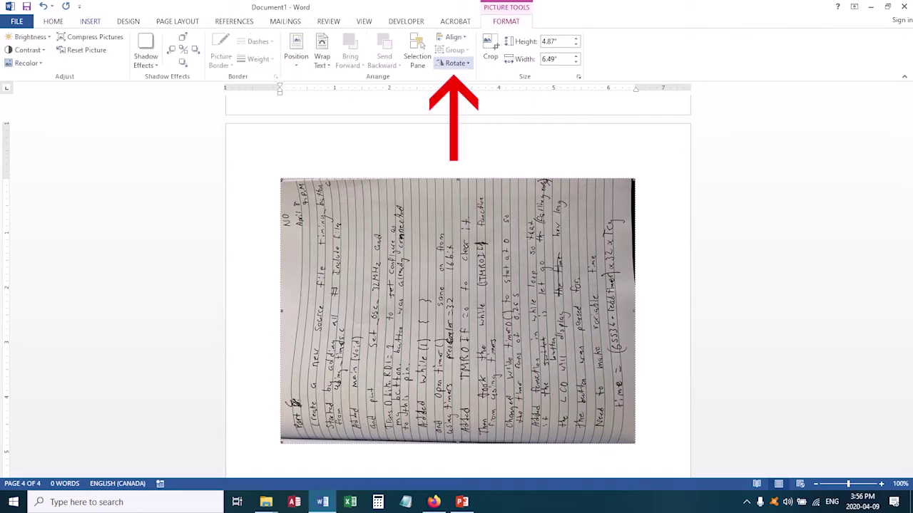
{"action": "left_click", "coordinate": [453, 64]}
{"action": "left_click", "coordinate": [464, 78]}
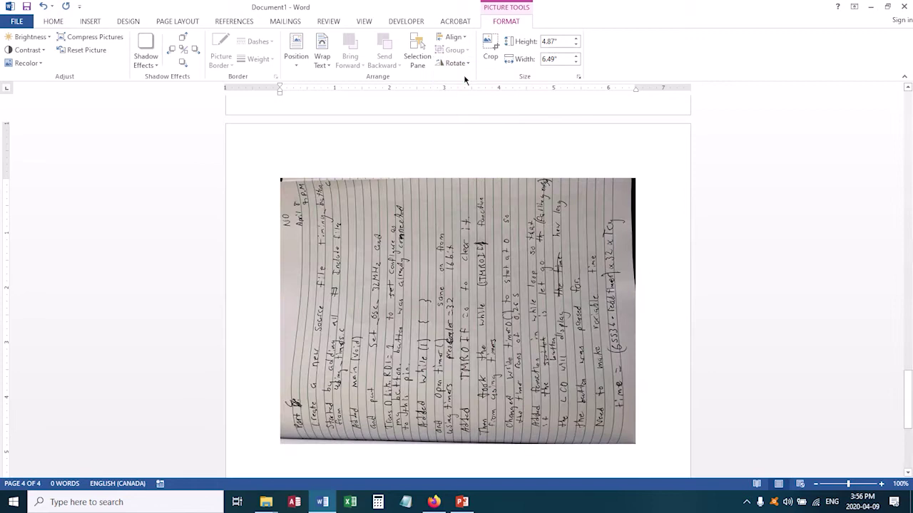
{"action": "scroll", "coordinate": [590, 239], "scroll_direction": "down", "scroll_amount": 4}
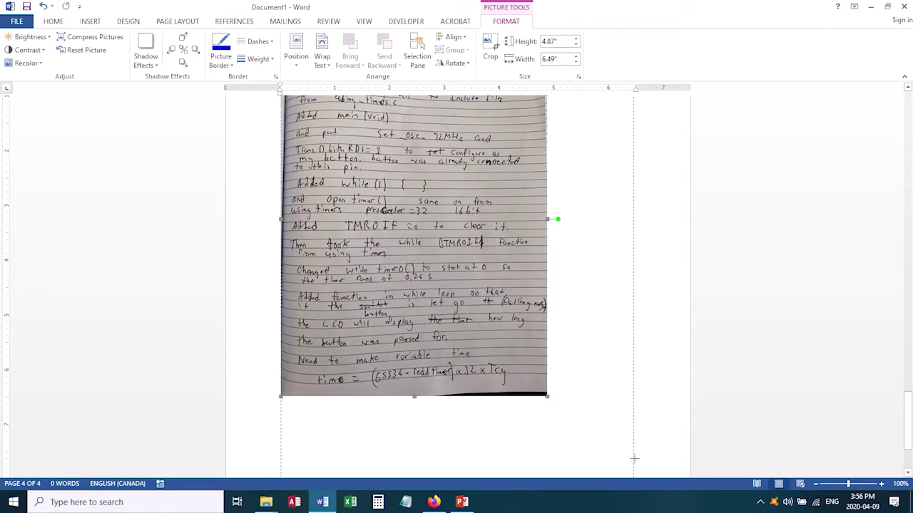
{"action": "left_click_drag", "start_coordinate": [635, 459], "coordinate": [633, 456]}
{"action": "scroll", "coordinate": [619, 447], "scroll_direction": "down", "scroll_amount": 3}
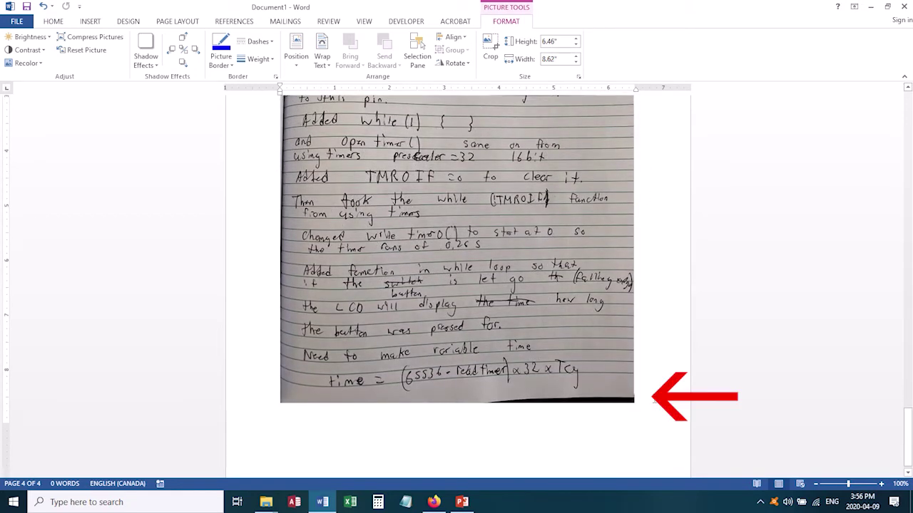
- Deselect the previous photo and drop image[4].jpg onto a new page 5
{"action": "key", "text": "Escape"}
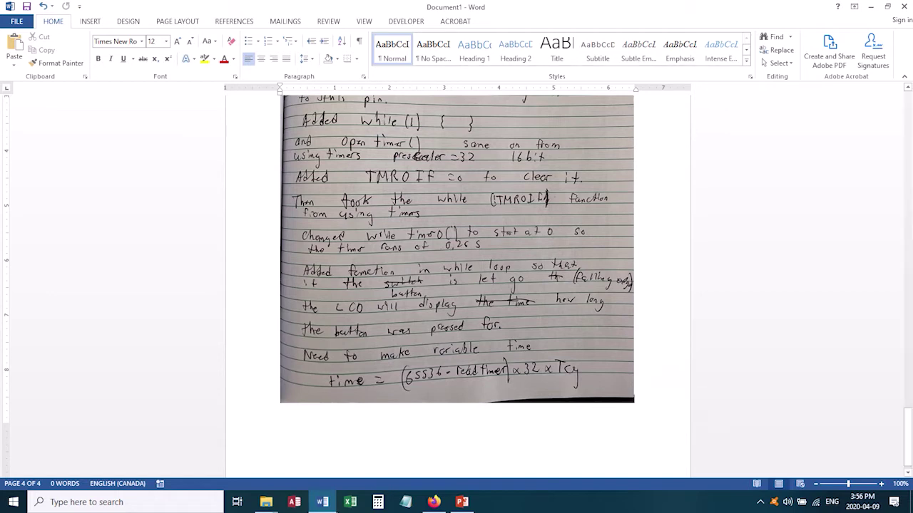
{"action": "mouse_move", "coordinate": [268, 503]}
{"action": "left_click", "coordinate": [208, 450]}
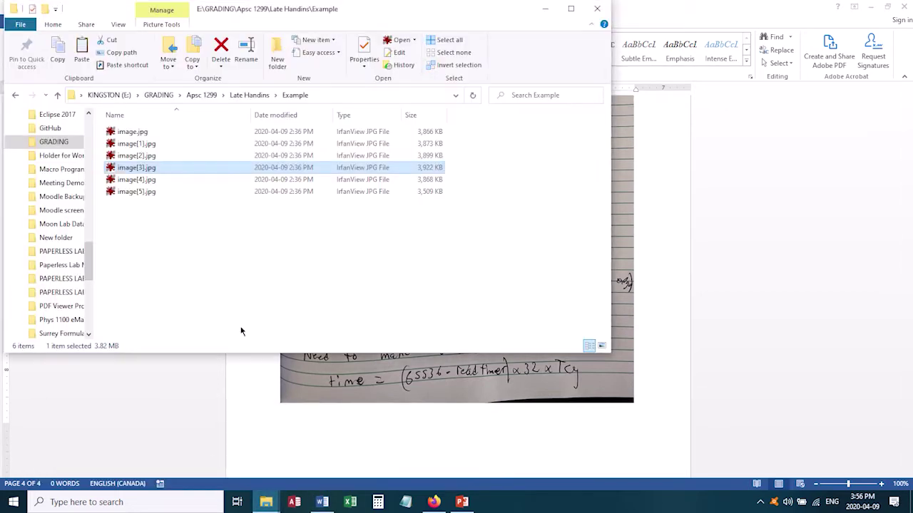
{"action": "left_click", "coordinate": [146, 184]}
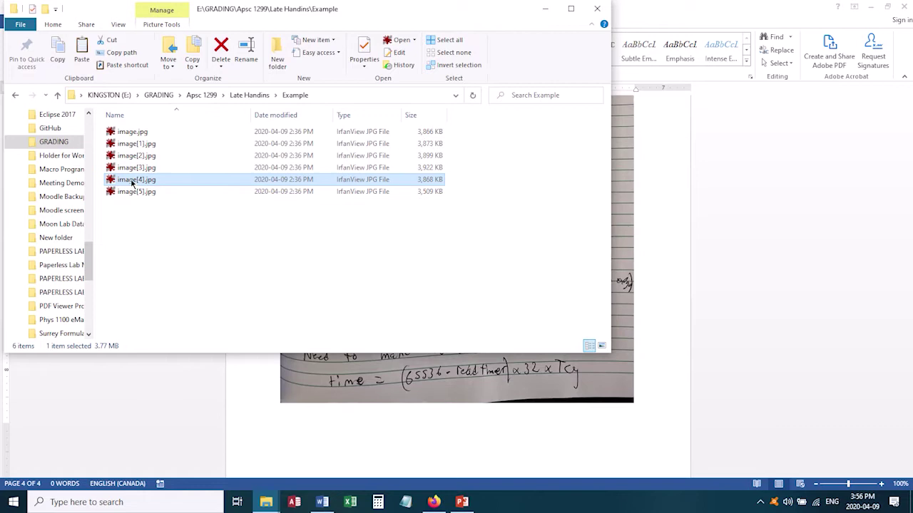
{"action": "left_click_drag", "start_coordinate": [135, 184], "coordinate": [639, 419]}
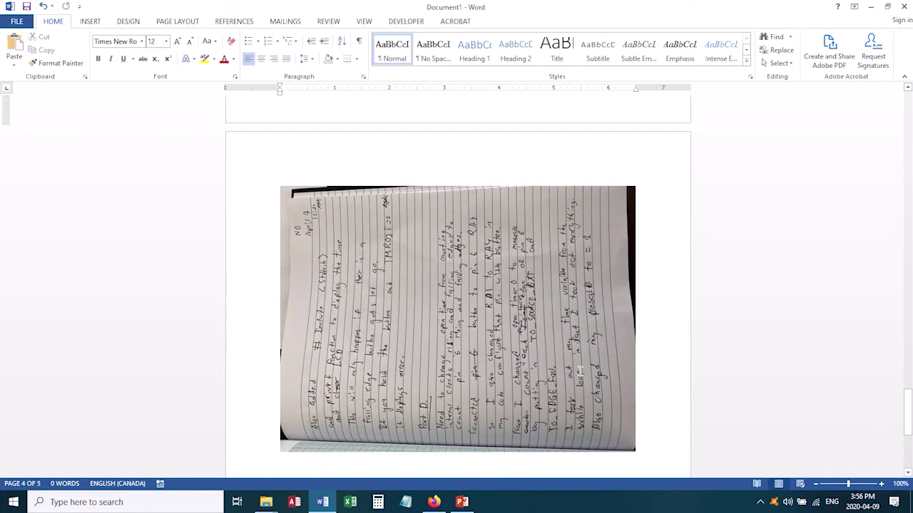
- Rotate the image[4].jpg photo right 90° and enlarge it to fill the page
{"action": "left_click", "coordinate": [569, 383]}
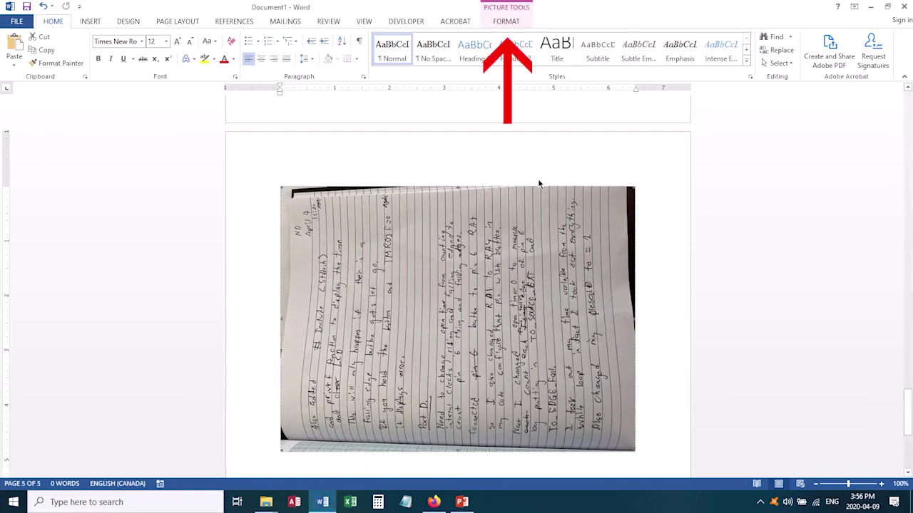
{"action": "left_click", "coordinate": [506, 21]}
{"action": "left_click", "coordinate": [454, 63]}
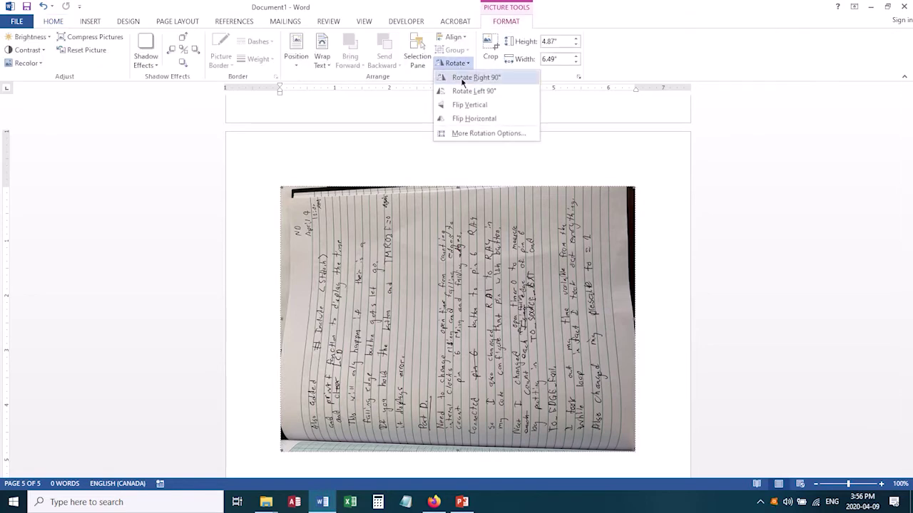
{"action": "left_click", "coordinate": [461, 80]}
{"action": "scroll", "coordinate": [580, 383], "scroll_direction": "down", "scroll_amount": 2}
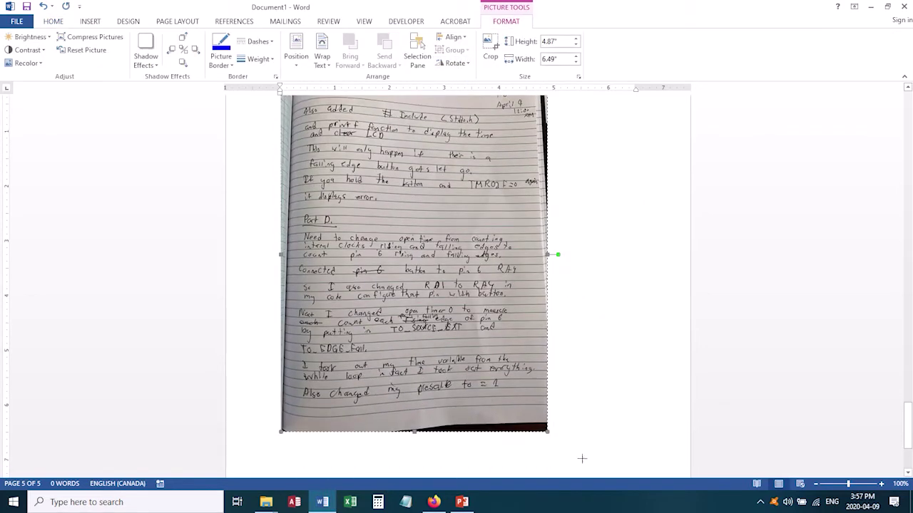
{"action": "scroll", "coordinate": [582, 459], "scroll_direction": "down", "scroll_amount": 1}
{"action": "scroll", "coordinate": [624, 471], "scroll_direction": "down", "scroll_amount": 2}
{"action": "left_click_drag", "start_coordinate": [546, 318], "coordinate": [629, 414]}
{"action": "left_click", "coordinate": [639, 408]}
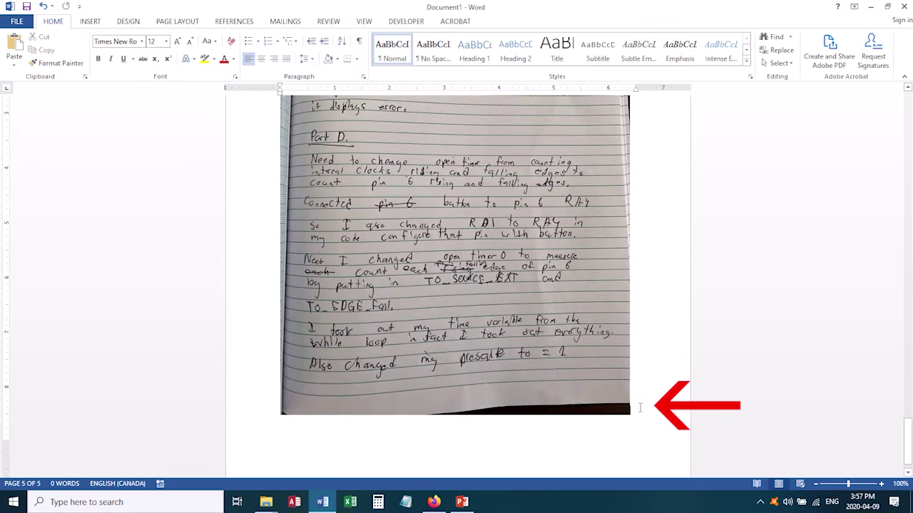
- Drop image[5].jpg from the Example folder onto page 6 and select it
{"action": "mouse_move", "coordinate": [265, 502]}
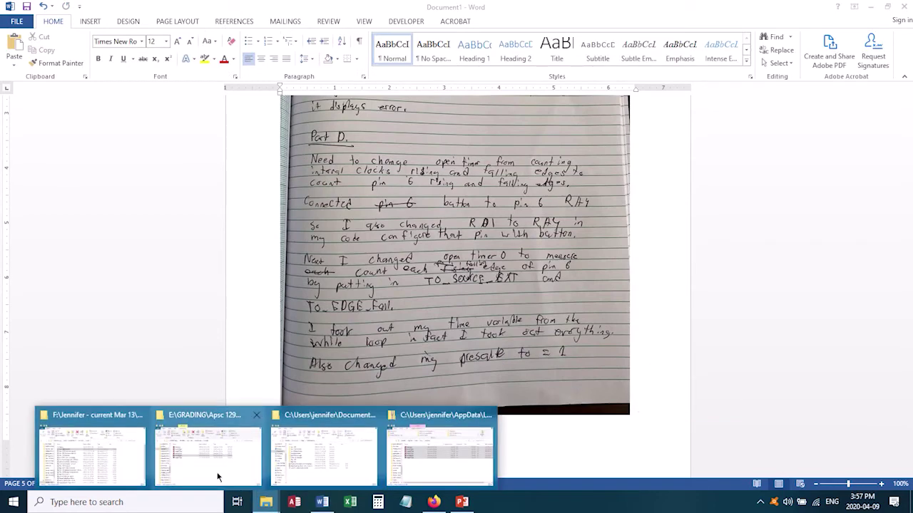
{"action": "left_click", "coordinate": [208, 446]}
{"action": "left_click_drag", "start_coordinate": [143, 190], "coordinate": [613, 407]}
{"action": "scroll", "coordinate": [613, 406], "scroll_direction": "down", "scroll_amount": 10}
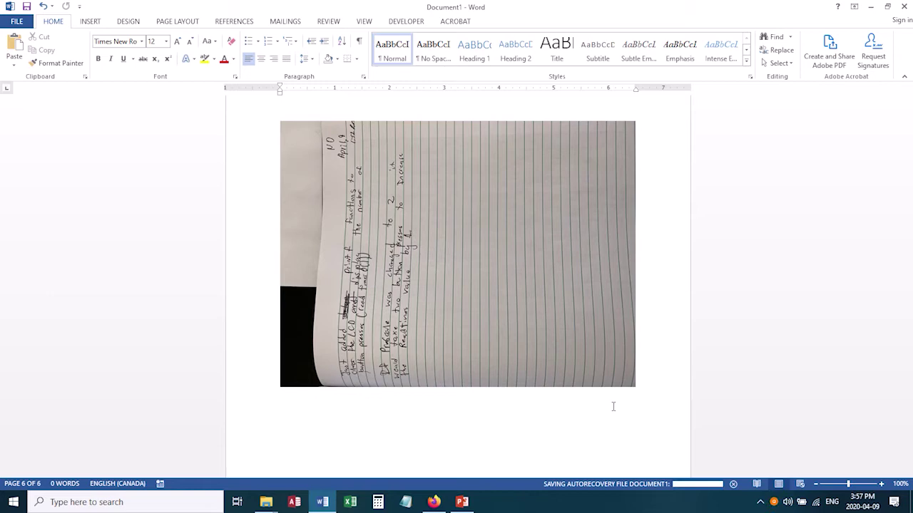
{"action": "left_click", "coordinate": [569, 348]}
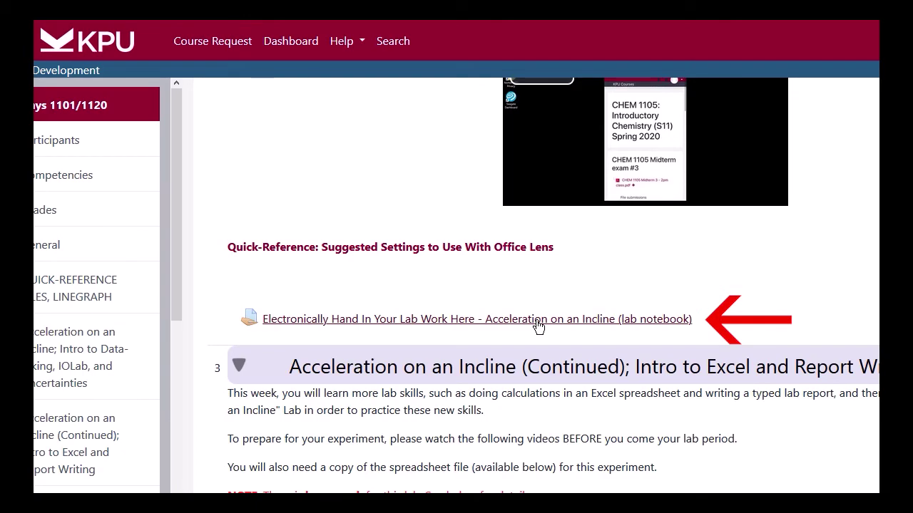
- Open 'Electronically Hand In Your Lab Work Here' and confirm no attempt is made yet
{"action": "left_click", "coordinate": [539, 321]}
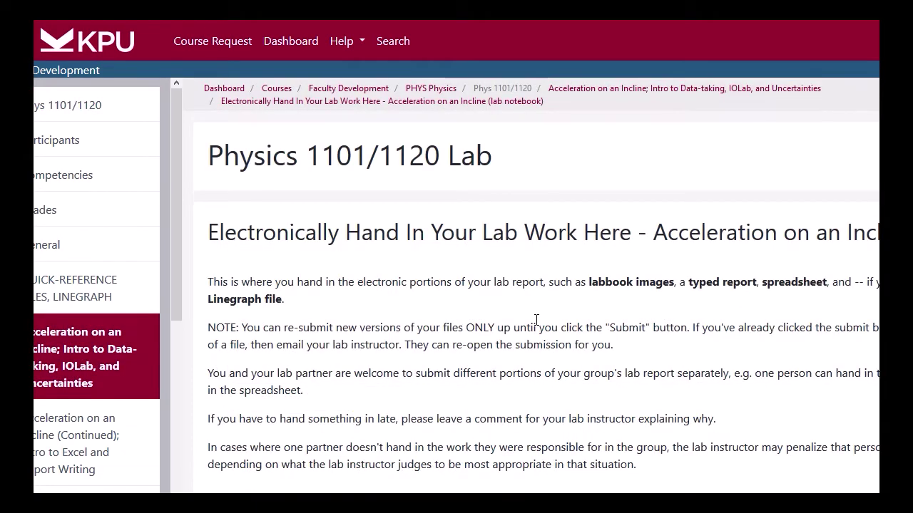
{"action": "scroll", "coordinate": [536, 319], "scroll_direction": "down", "scroll_amount": 5}
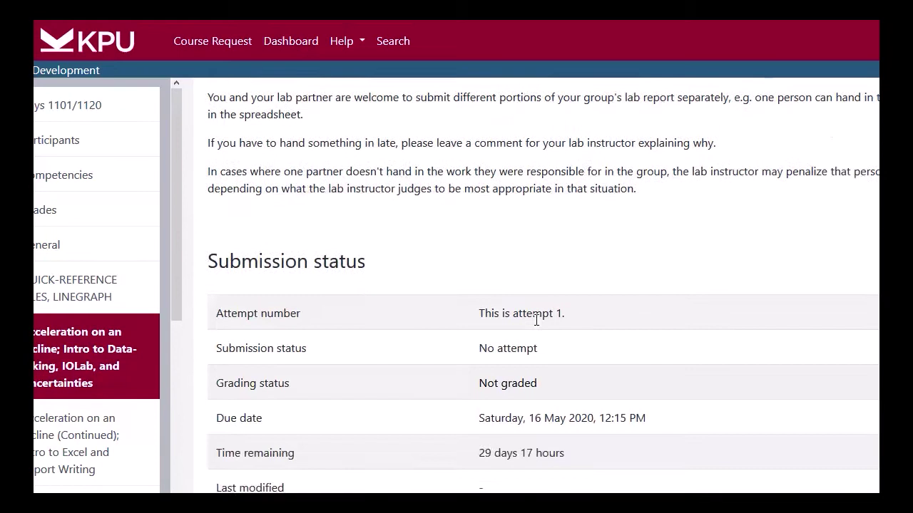
{"action": "scroll", "coordinate": [536, 319], "scroll_direction": "down", "scroll_amount": 2}
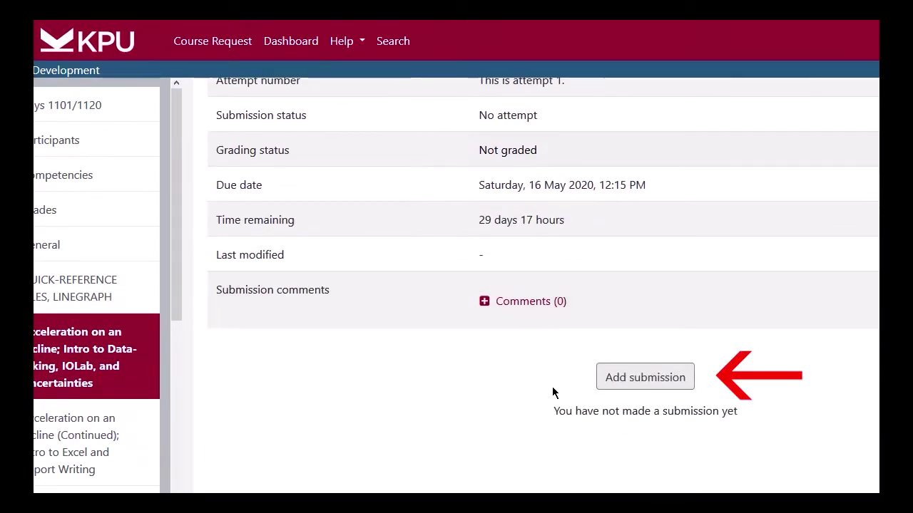
- Add a submission with the Lab 1 Notebook .docx dragged in, and save changes as a draft
{"action": "left_click", "coordinate": [615, 387]}
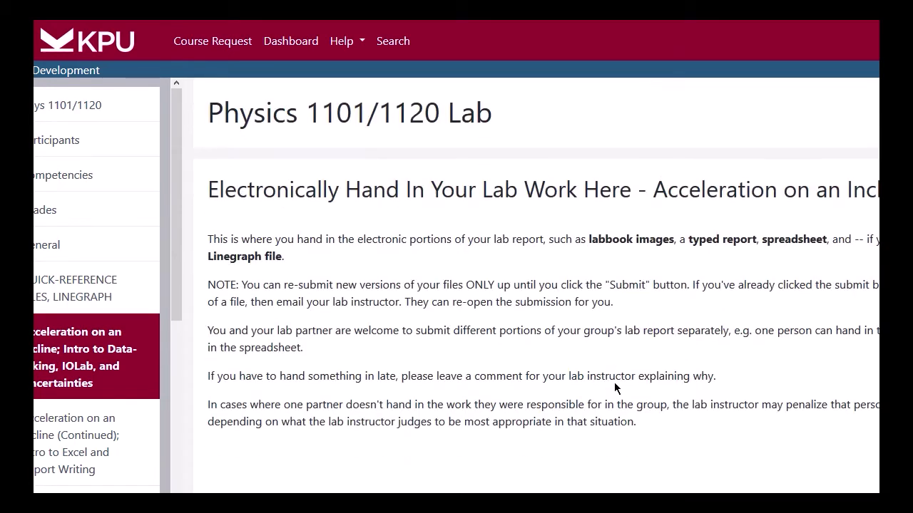
{"action": "scroll", "coordinate": [614, 382], "scroll_direction": "down", "scroll_amount": 6}
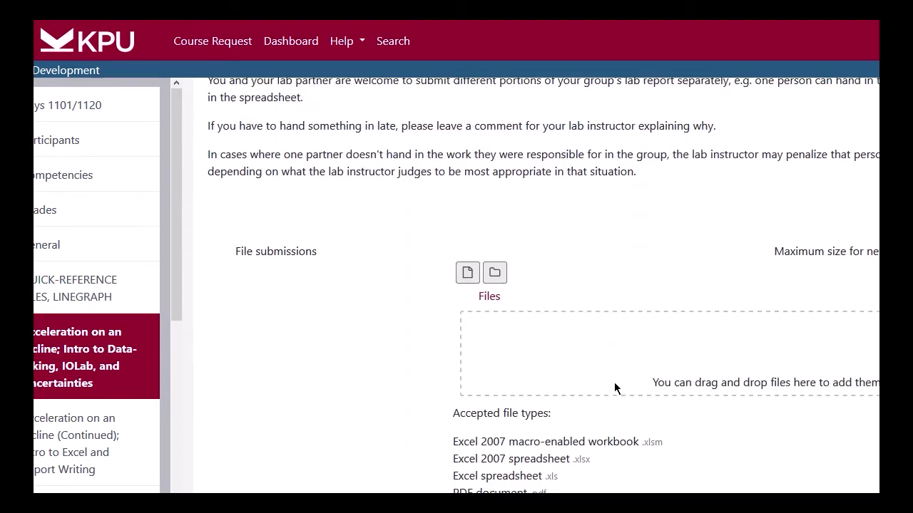
{"action": "scroll", "coordinate": [614, 382], "scroll_direction": "up", "scroll_amount": 1}
{"action": "scroll", "coordinate": [613, 385], "scroll_direction": "up", "scroll_amount": 1}
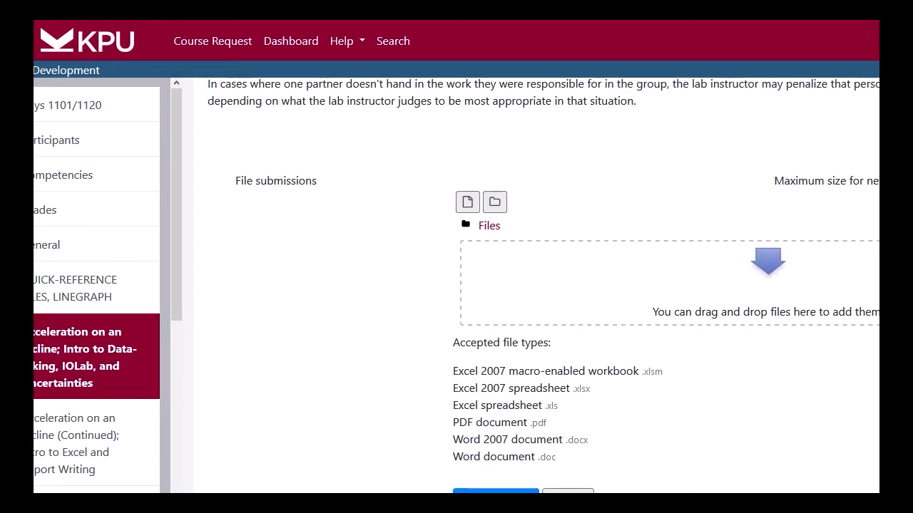
{"action": "key", "text": "alt+Tab"}
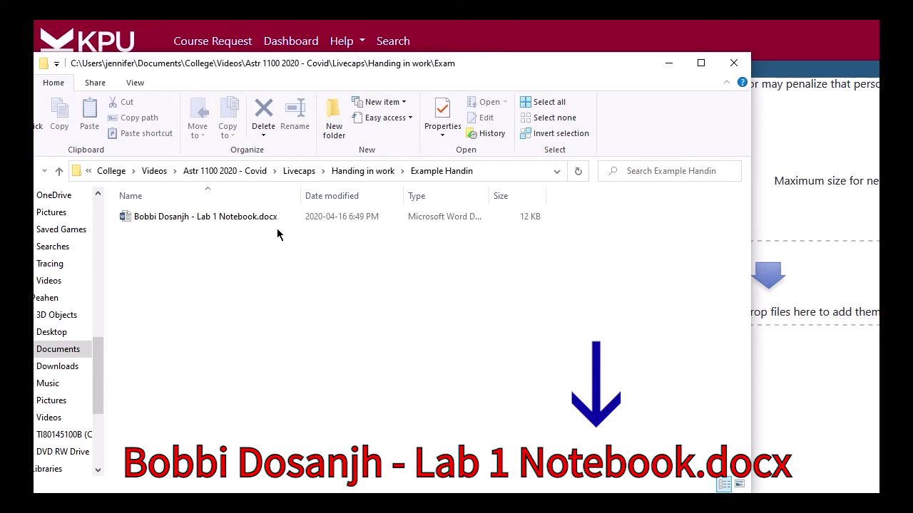
{"action": "mouse_move", "coordinate": [178, 219]}
{"action": "left_mouse_down"}
{"action": "mouse_move", "coordinate": [470, 243]}
{"action": "mouse_move", "coordinate": [807, 304]}
{"action": "left_mouse_up"}
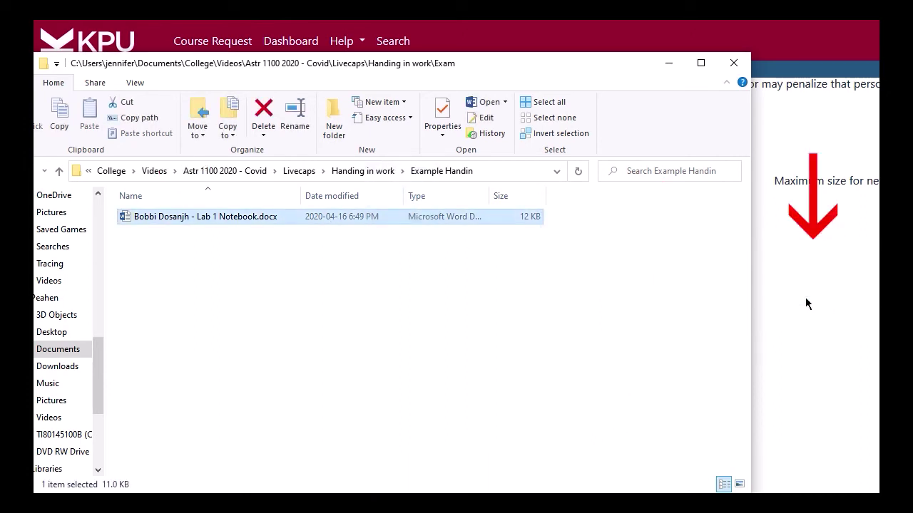
{"action": "left_click", "coordinate": [662, 61]}
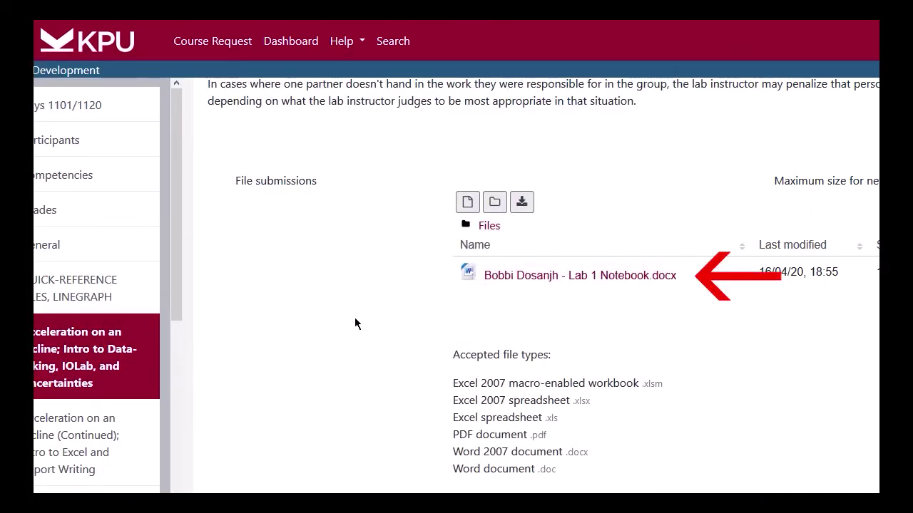
{"action": "scroll", "coordinate": [355, 323], "scroll_direction": "down", "scroll_amount": 1}
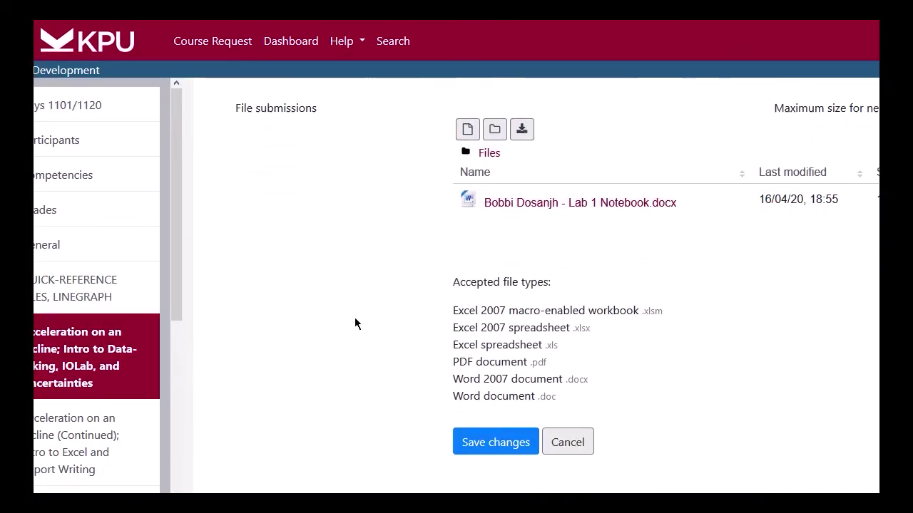
{"action": "left_click", "coordinate": [478, 449]}
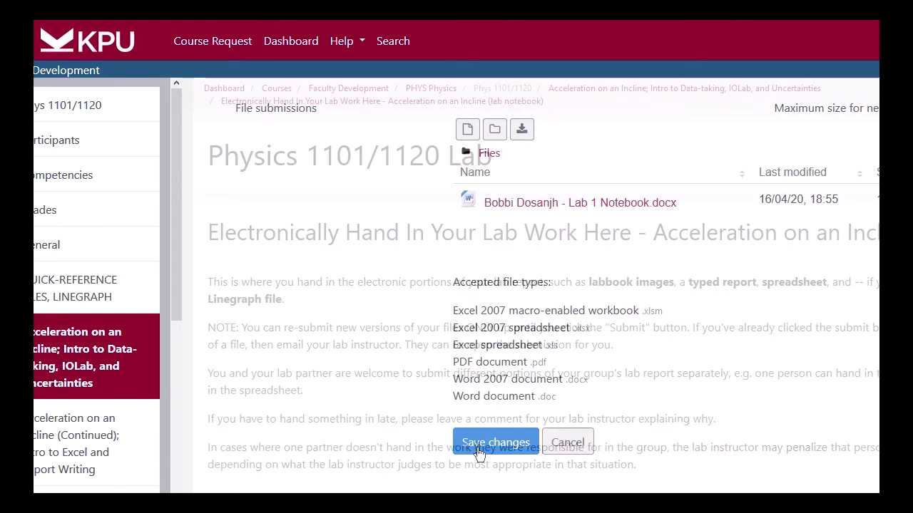
{"action": "scroll", "coordinate": [477, 447], "scroll_direction": "down", "scroll_amount": 5}
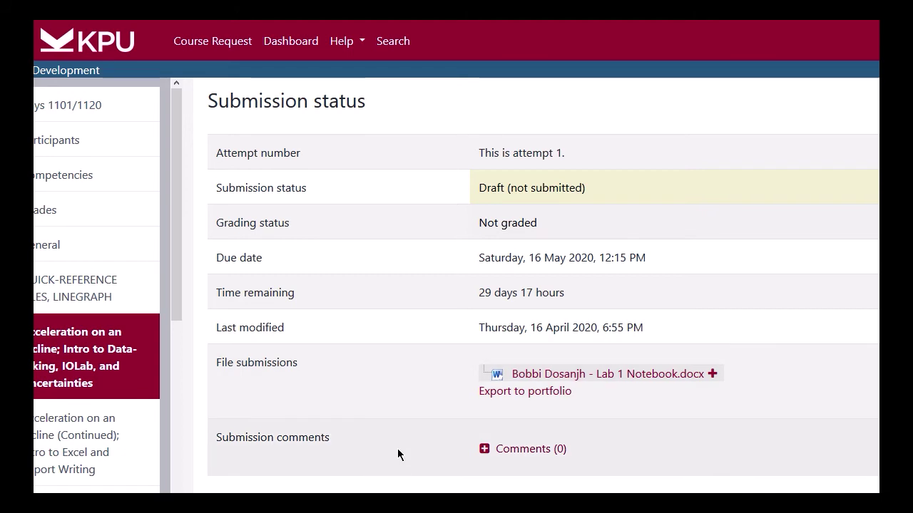
{"action": "scroll", "coordinate": [397, 454], "scroll_direction": "down", "scroll_amount": 1}
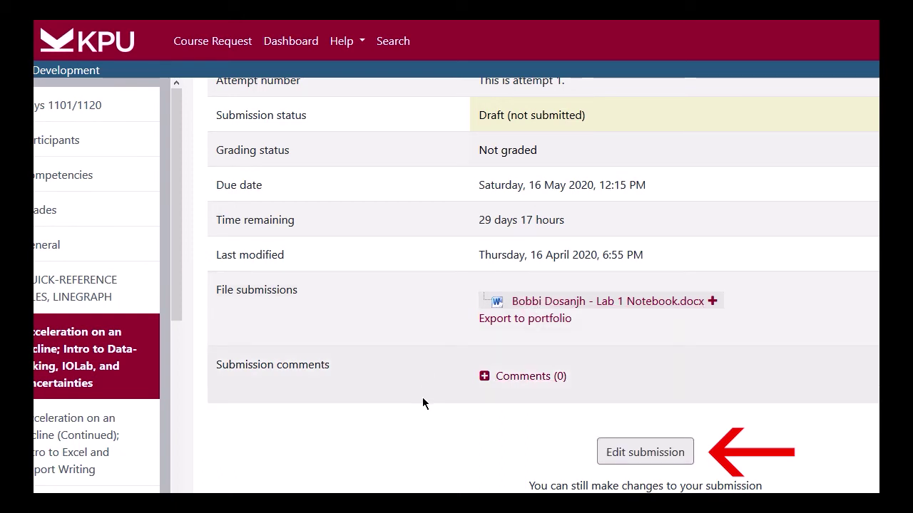
{"action": "scroll", "coordinate": [420, 401], "scroll_direction": "down", "scroll_amount": 3}
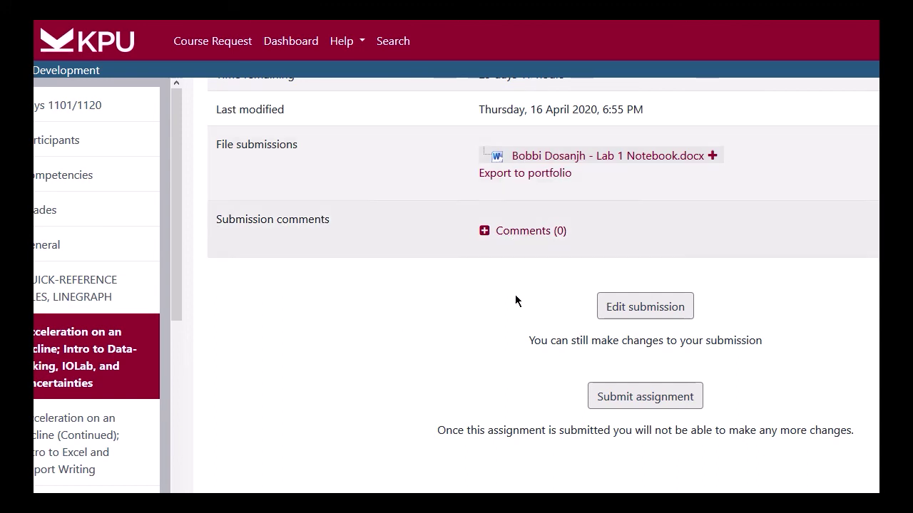
- Submit the assignment and confirm with Continue, so the status reads Submitted for grading
{"action": "left_click", "coordinate": [622, 410]}
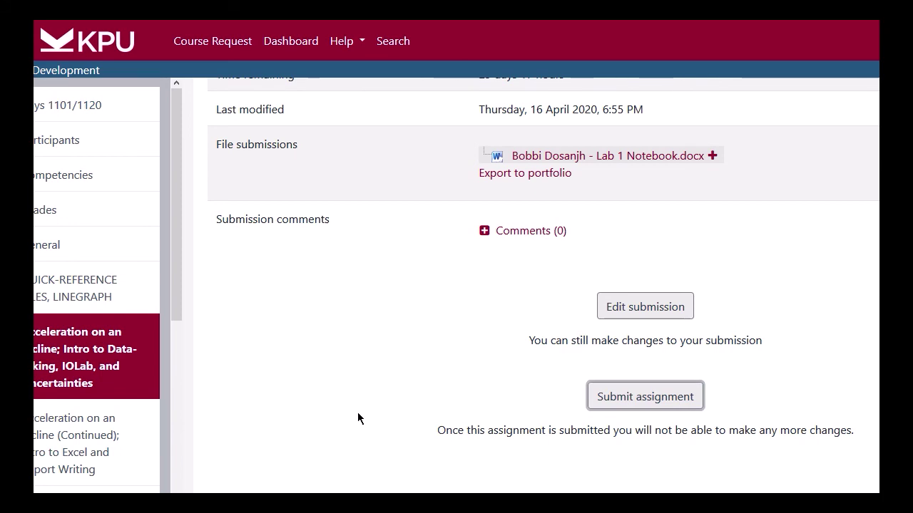
{"action": "left_click", "coordinate": [649, 396]}
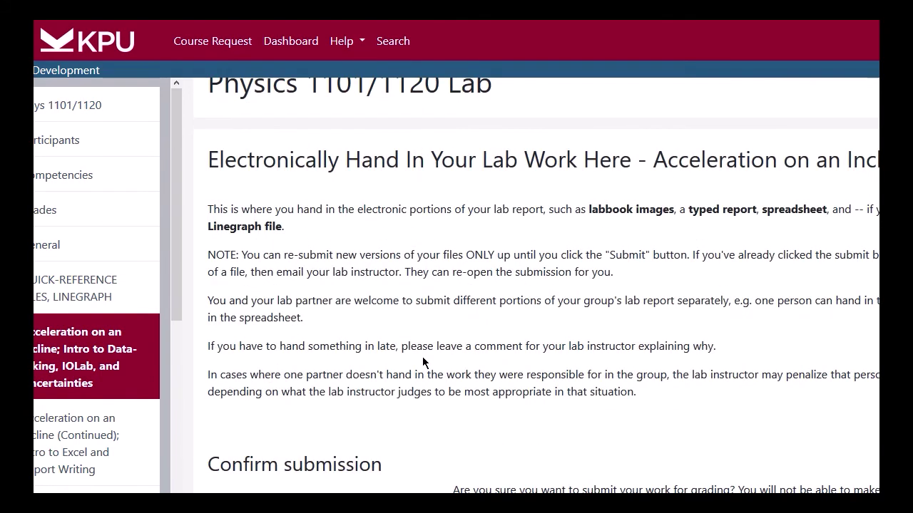
{"action": "scroll", "coordinate": [422, 360], "scroll_direction": "down", "scroll_amount": 2}
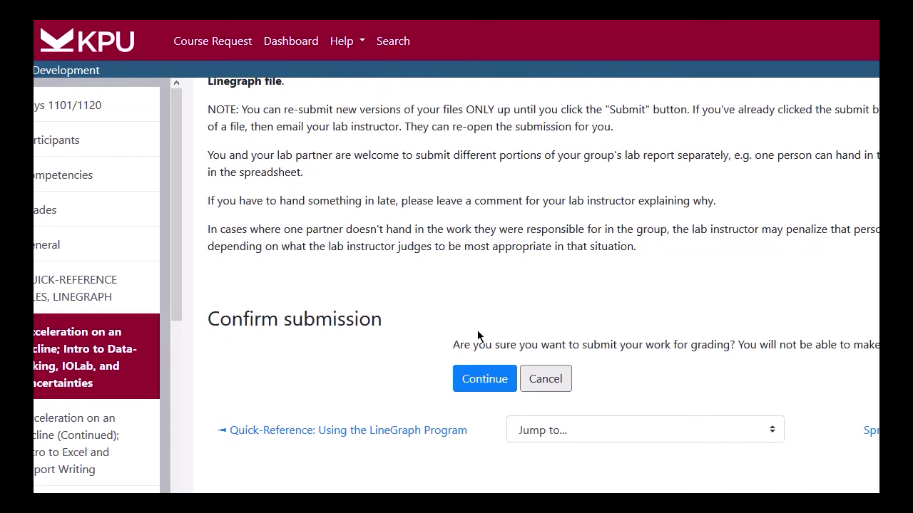
{"action": "left_click", "coordinate": [469, 385]}
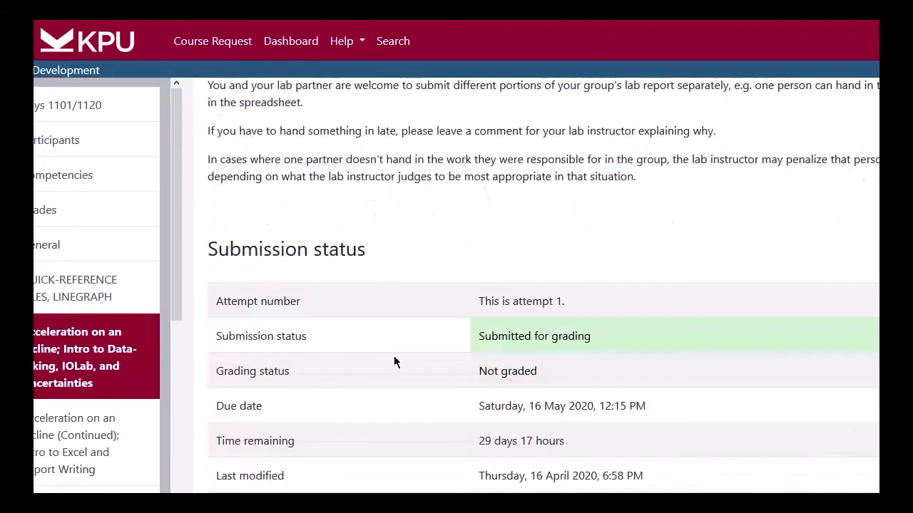
{"action": "scroll", "coordinate": [394, 357], "scroll_direction": "down", "scroll_amount": 1}
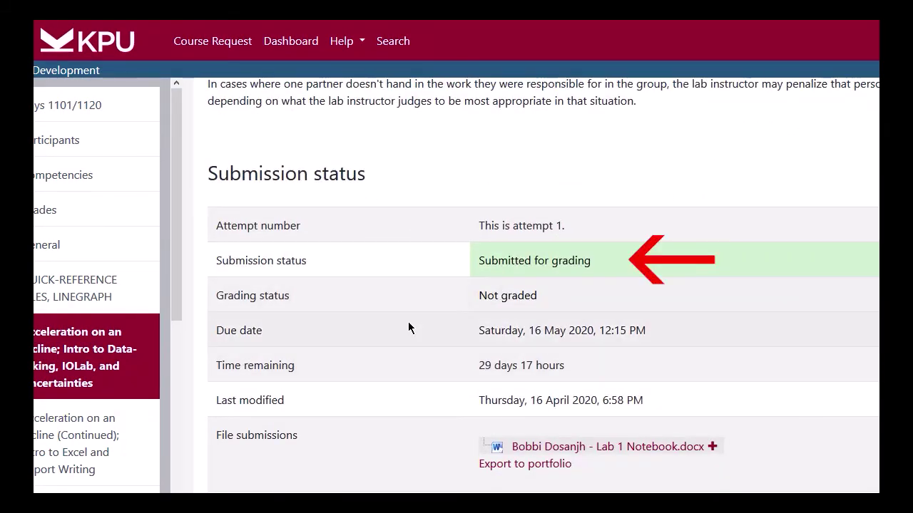
{"action": "scroll", "coordinate": [419, 295], "scroll_direction": "down", "scroll_amount": 3}
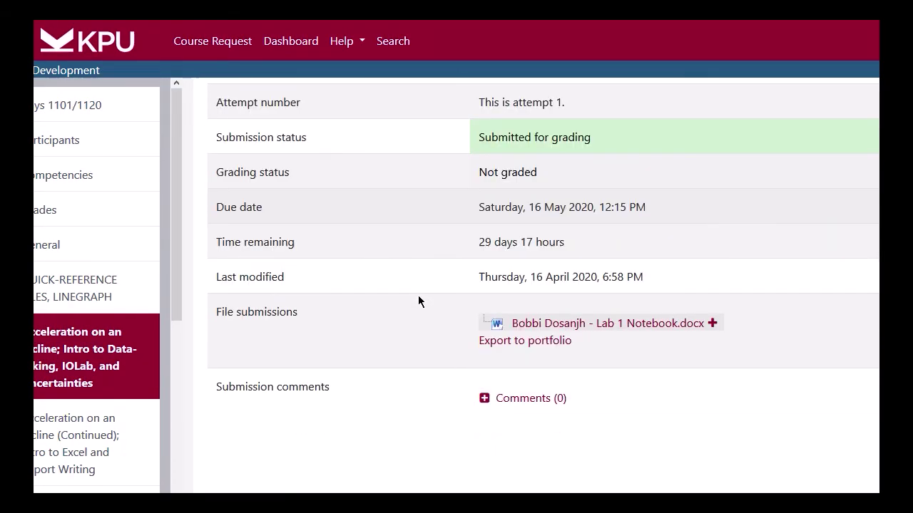